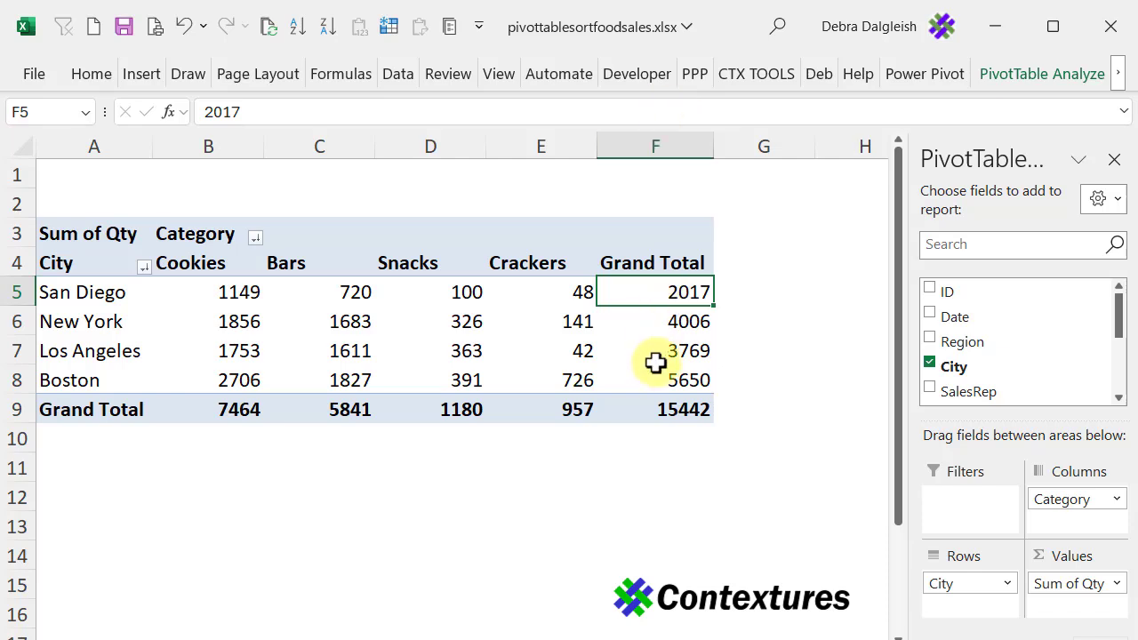
Step: Sort the City rows A to Z: Boston, Los Angeles, New York, San Diego
left_click(324, 34)
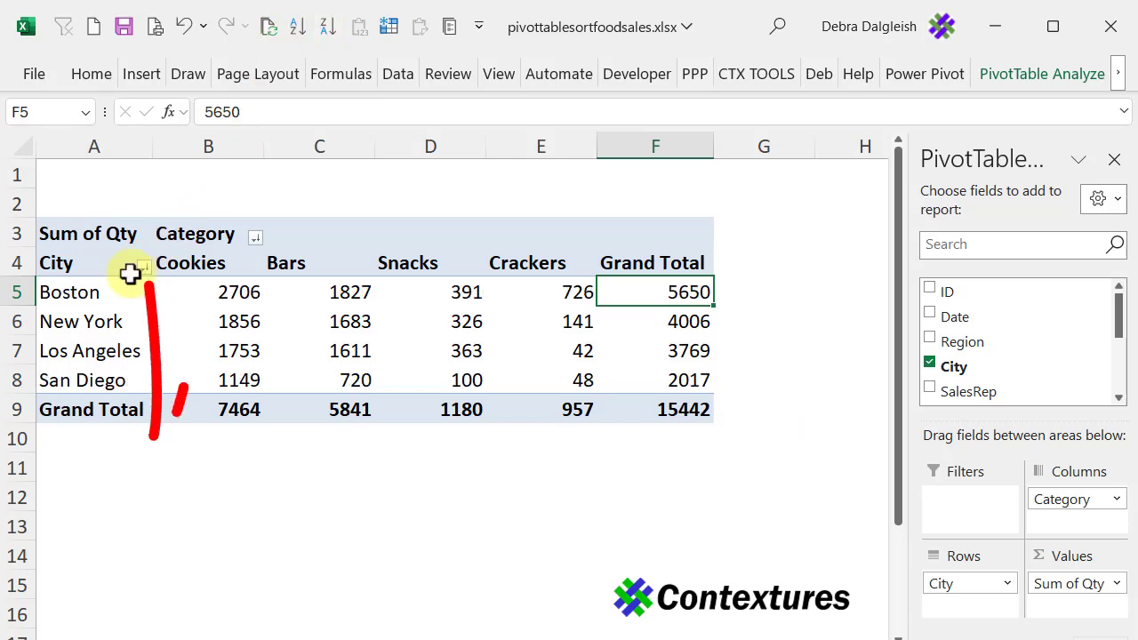
left_click(106, 292)
left_click(298, 28)
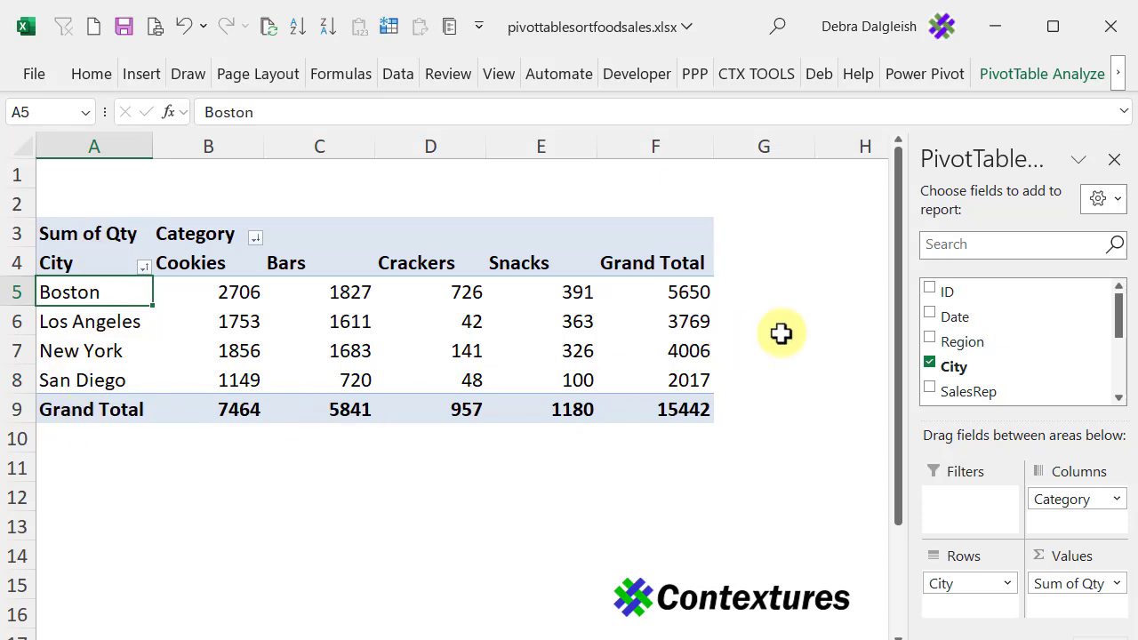
Step: Remove City, then add and remove Product, leaving only Bars, Cookies, Crackers, Snacks totals
left_click(929, 366)
scroll(978, 338, "down", 1)
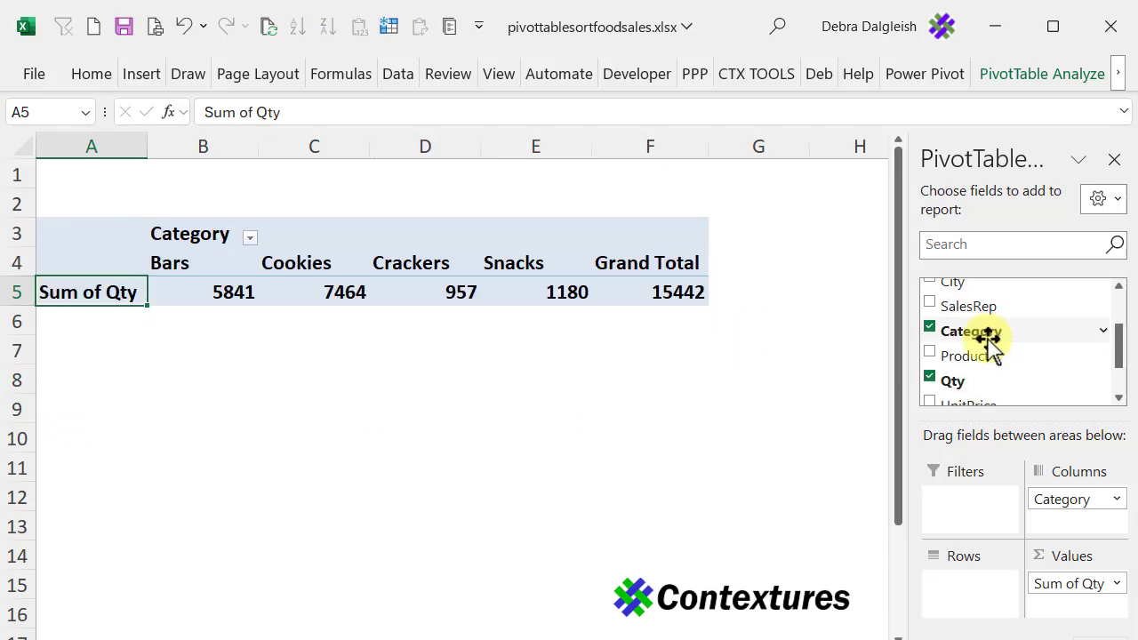
left_click(928, 354)
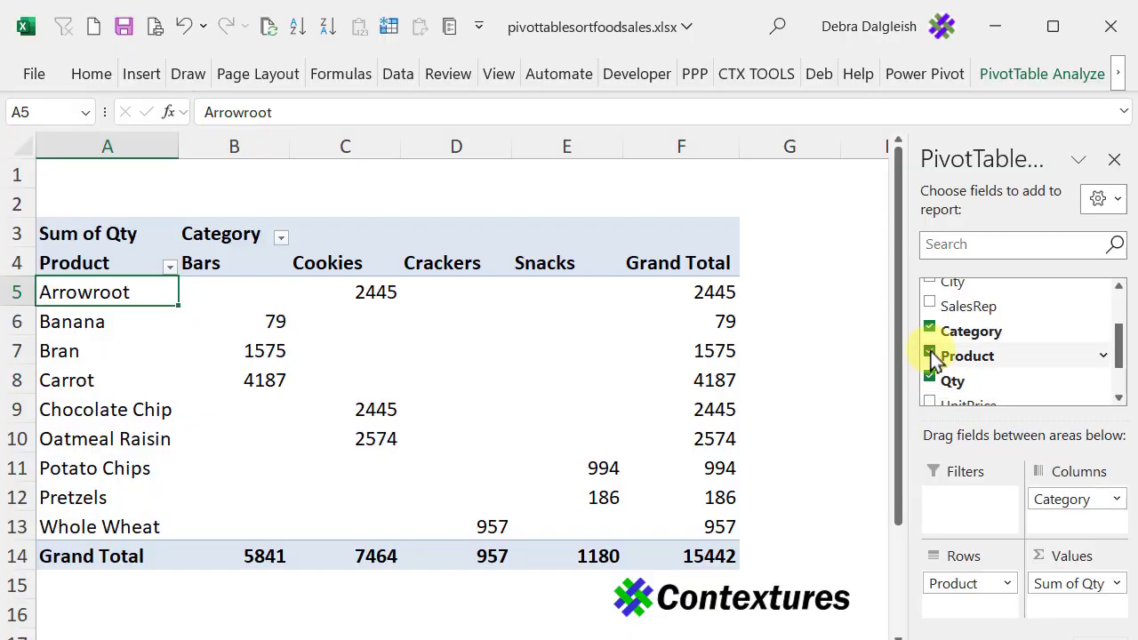
left_click(929, 354)
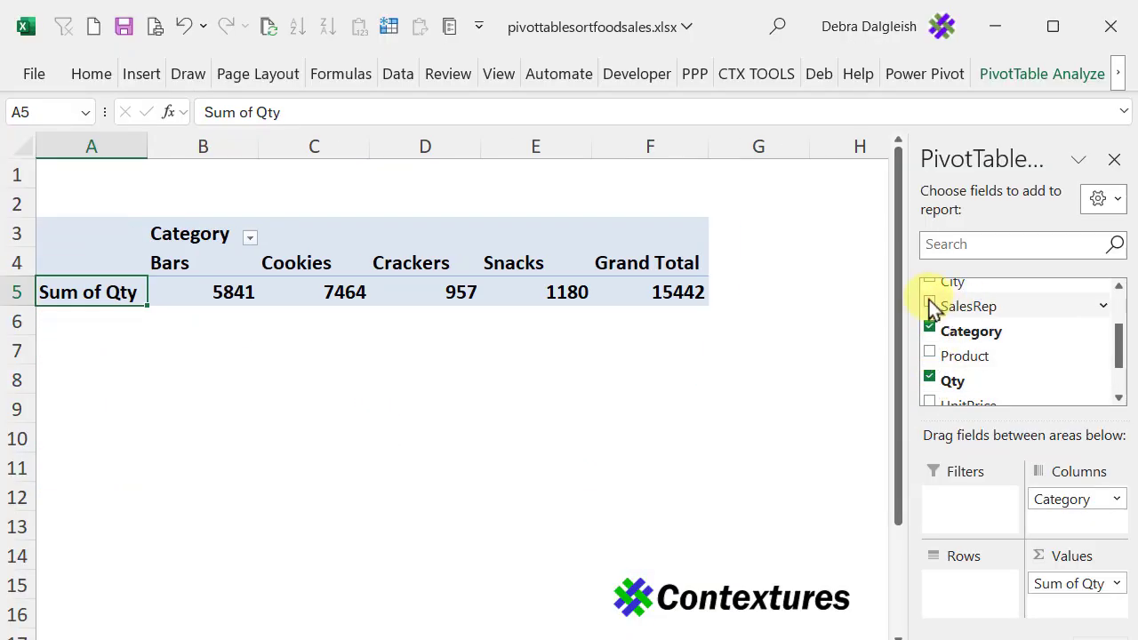
Step: Add SalesRep as the row field, listing Jan, Bert, Maria, Sam
left_click(929, 305)
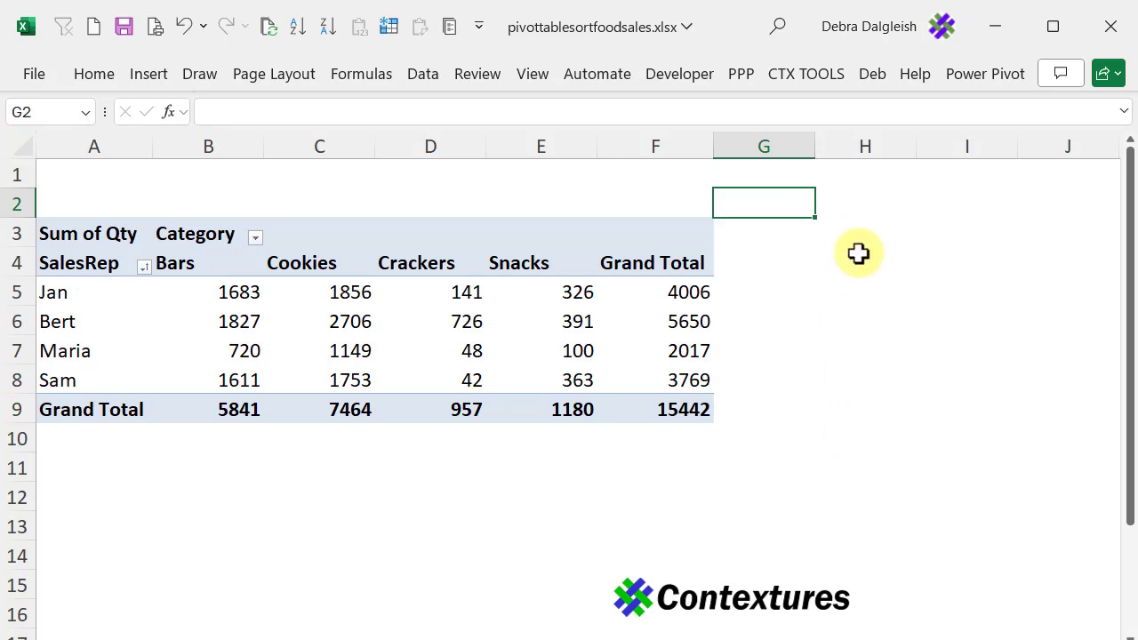
left_click(855, 254)
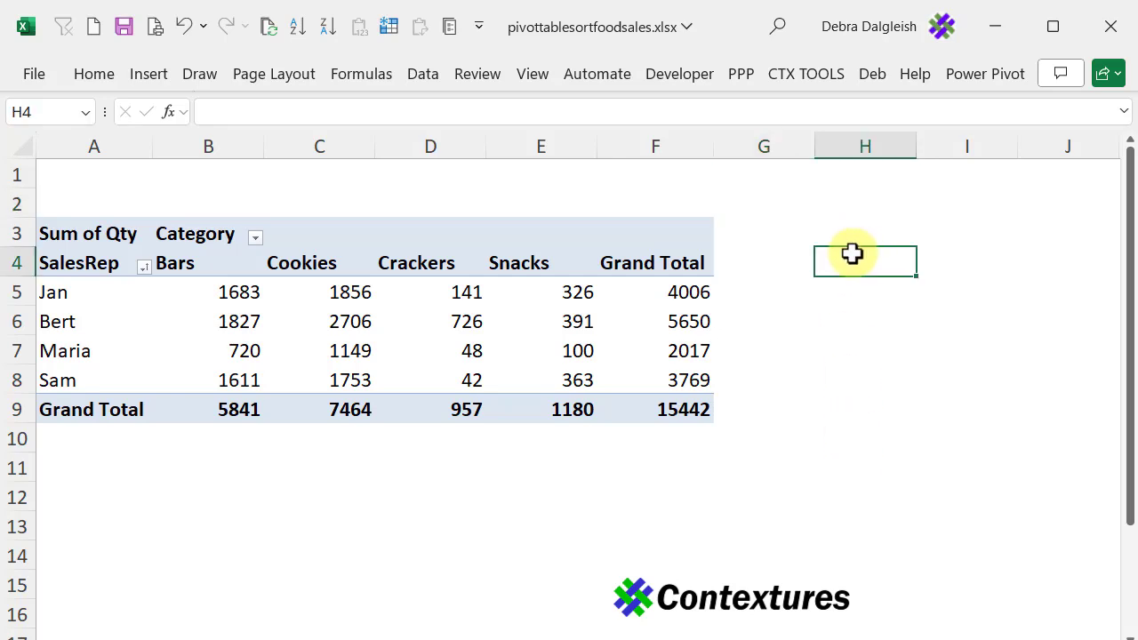
type("Mon")
key("ctrl+Return")
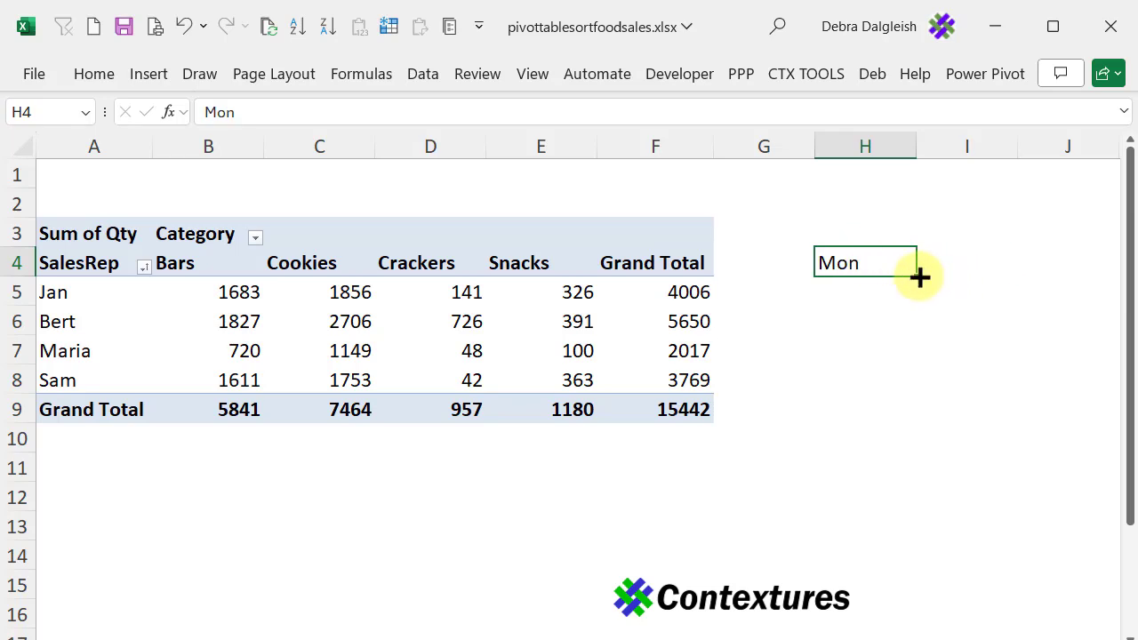
left_click_drag(916, 276, 922, 495)
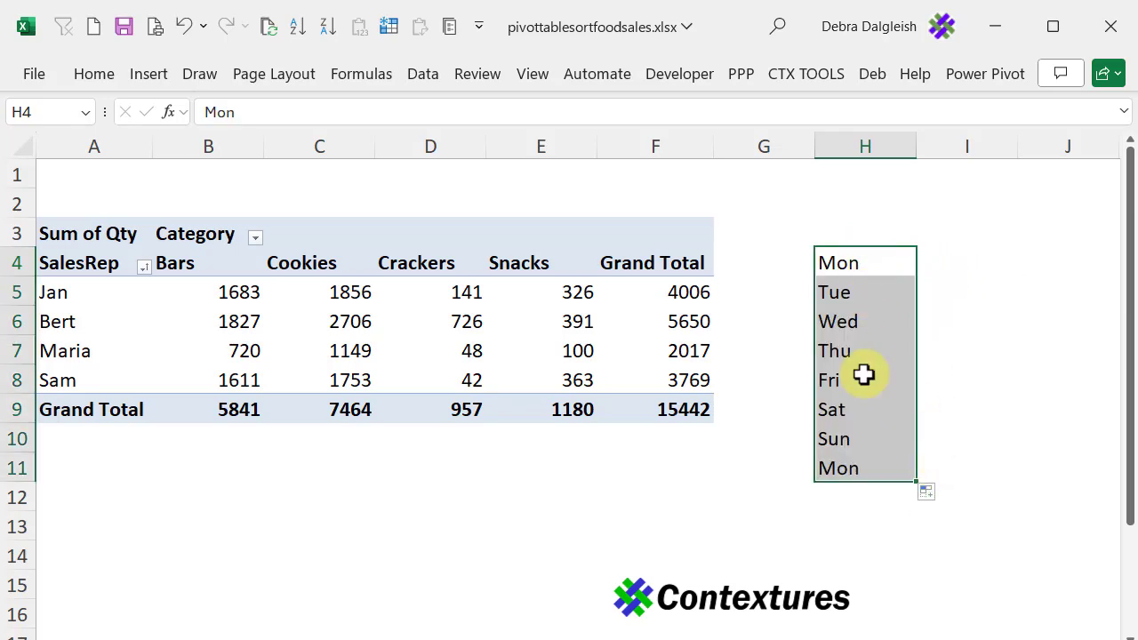
key("ctrl+z")
key("ctrl+z")
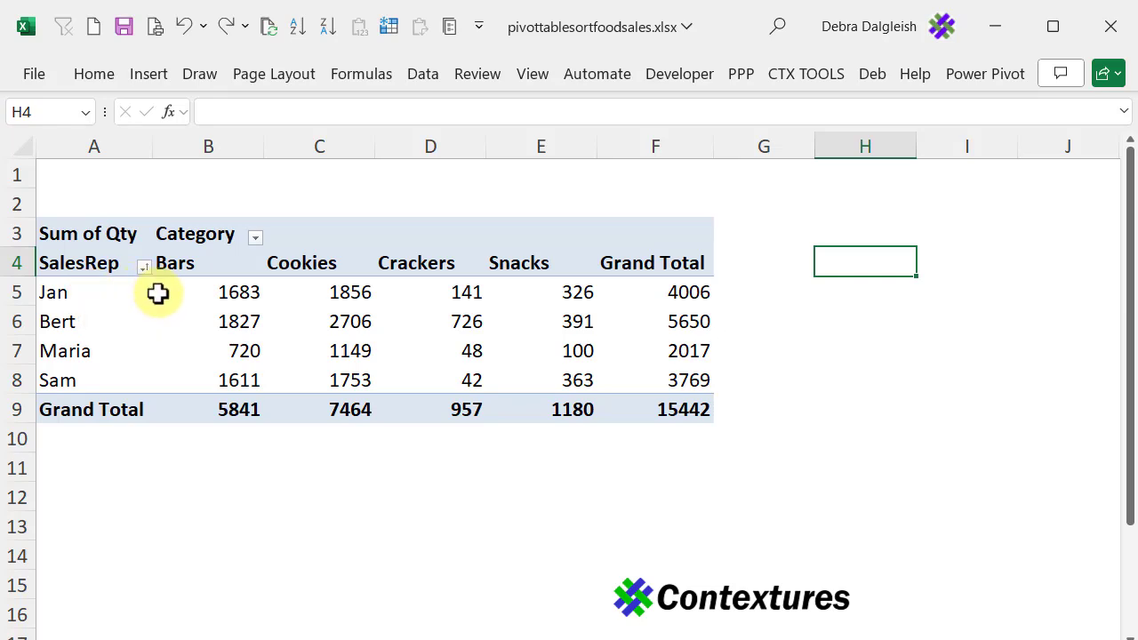
mouse_move(158, 294)
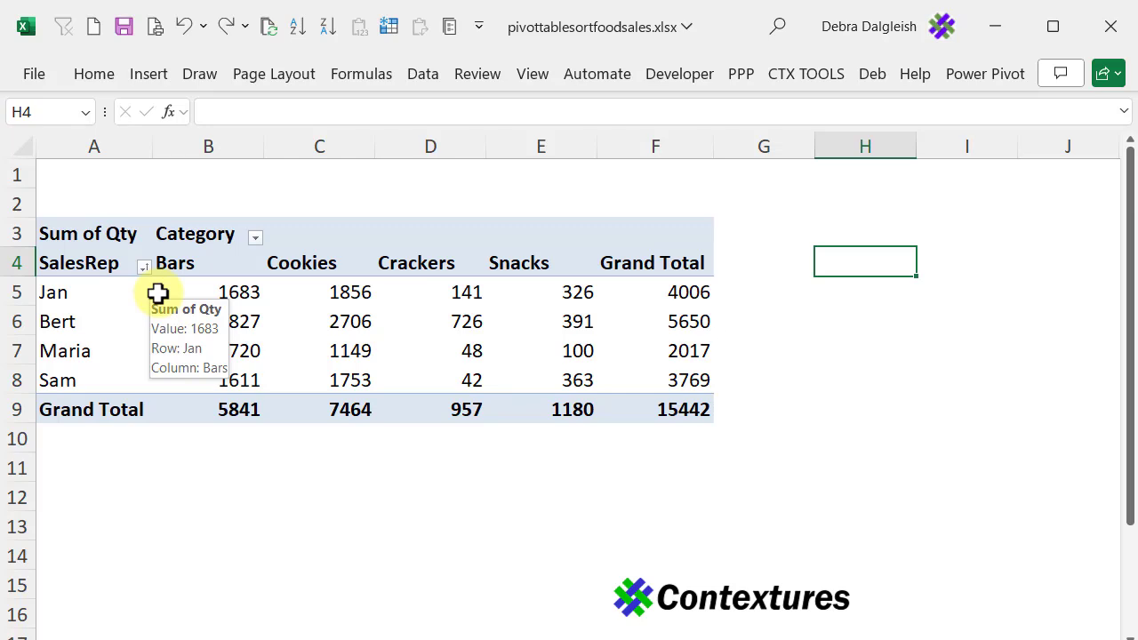
mouse_move(120, 292)
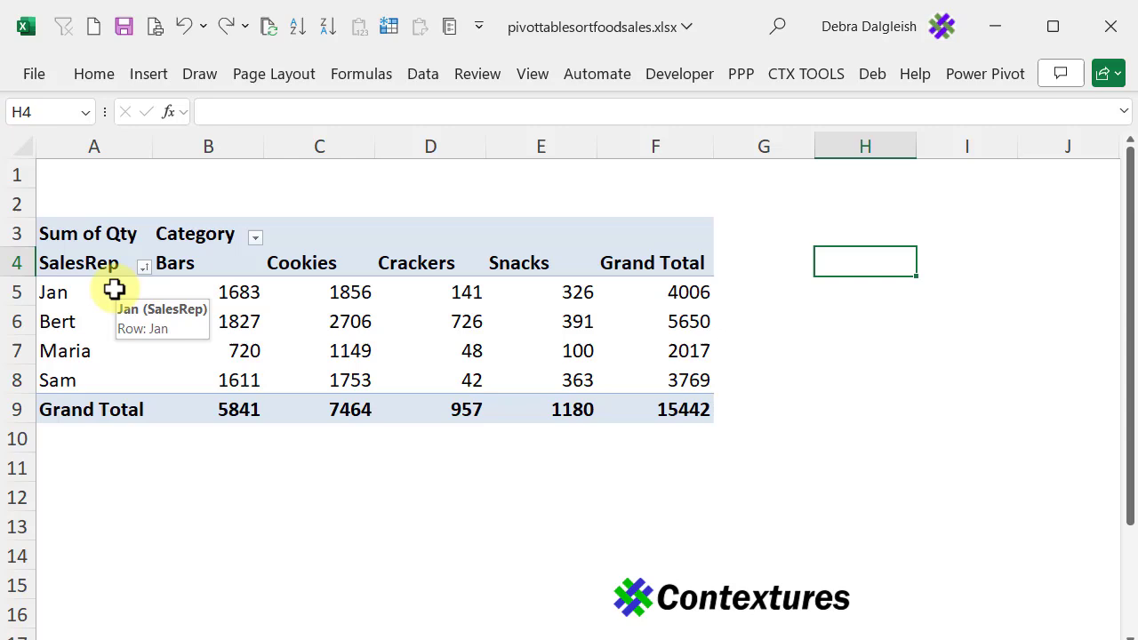
mouse_move(104, 379)
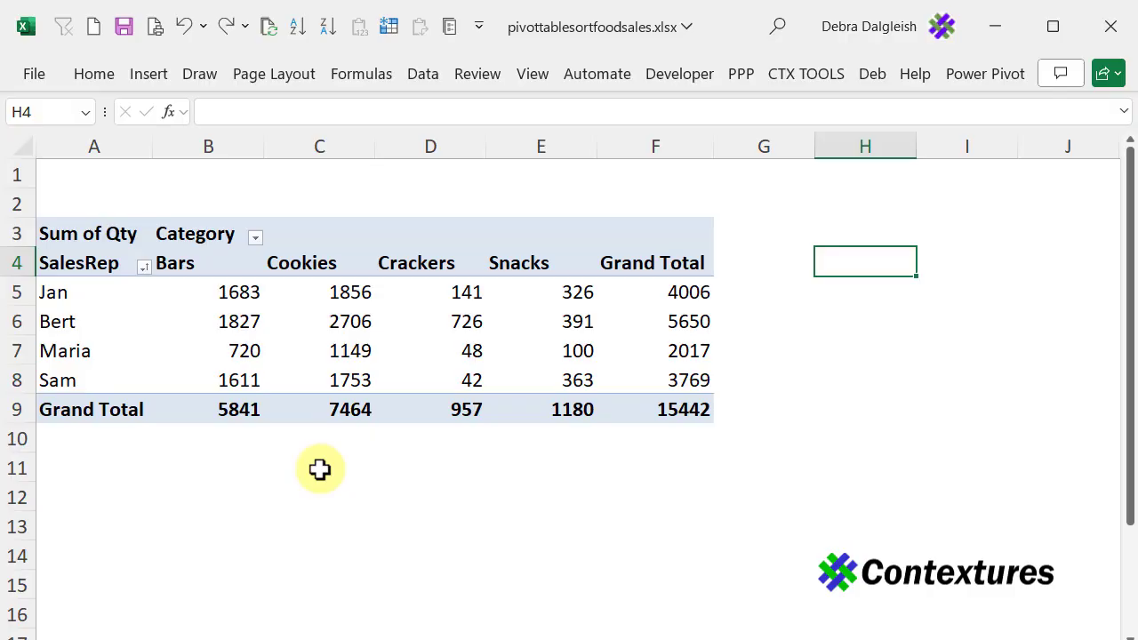
mouse_move(228, 293)
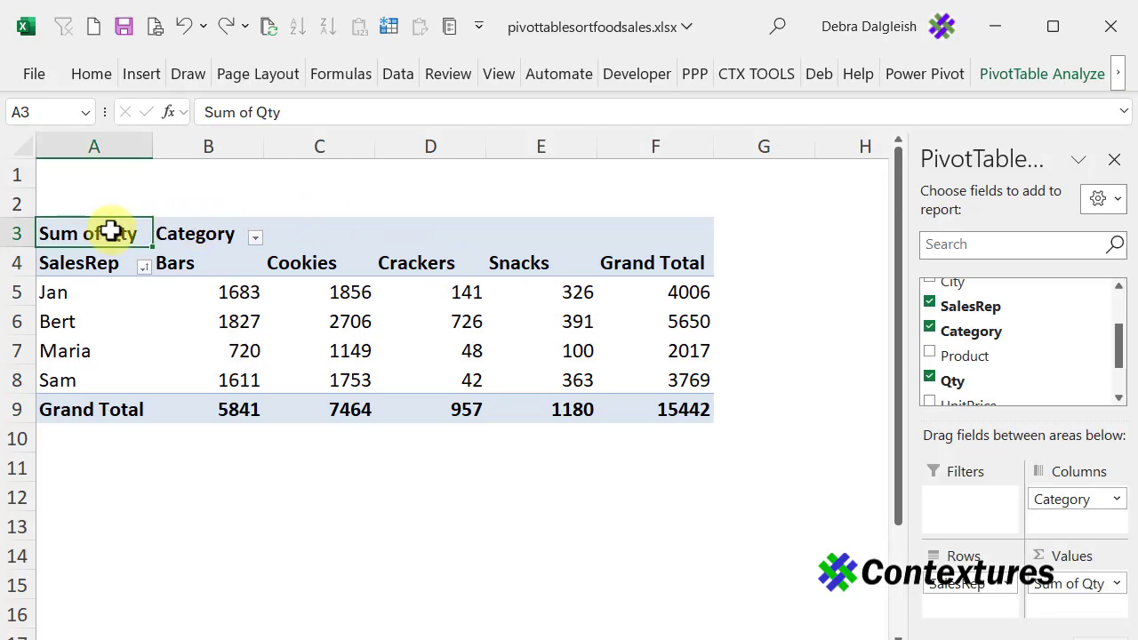
Step: Uncheck 'Use Custom Lists when sorting' in this pivot table's Totals & Filters options
right_click(110, 232)
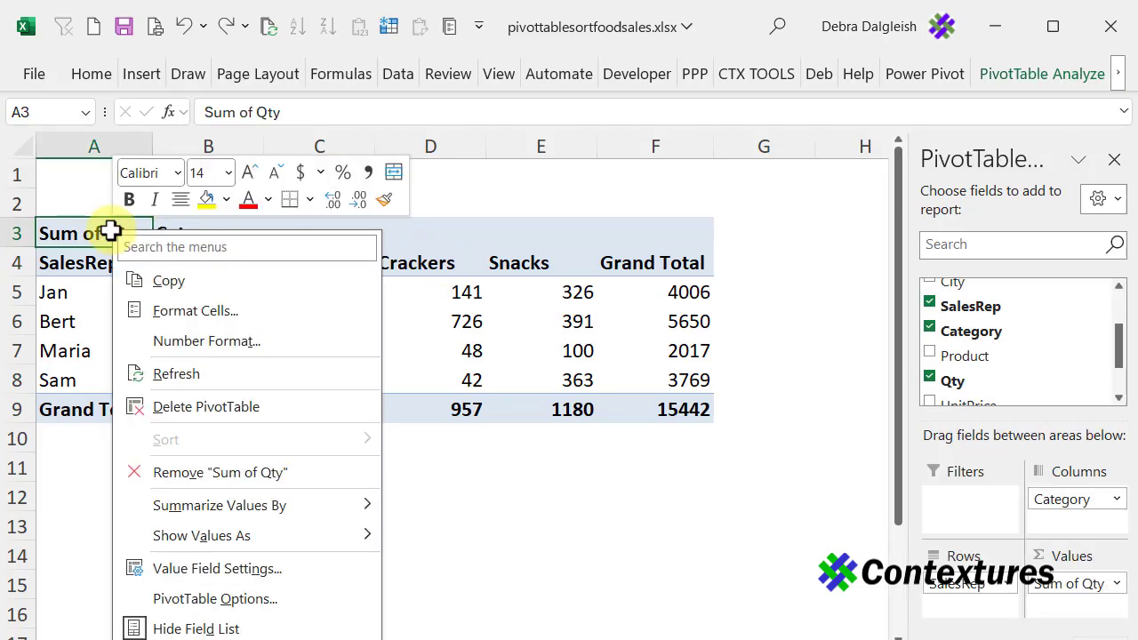
left_click(276, 601)
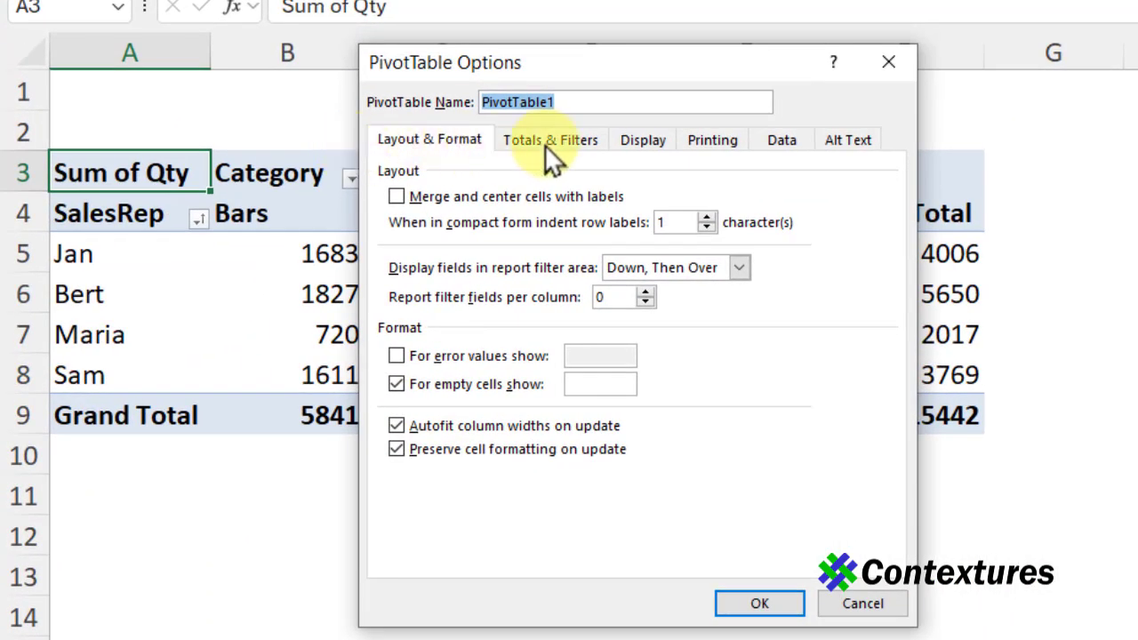
left_click(547, 144)
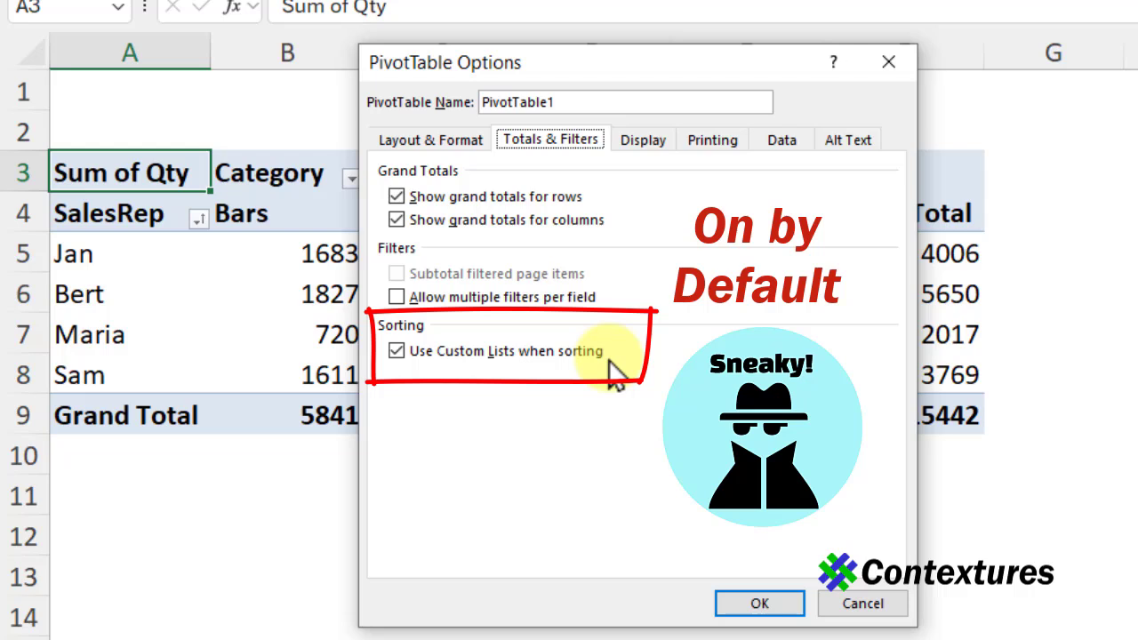
left_click(397, 352)
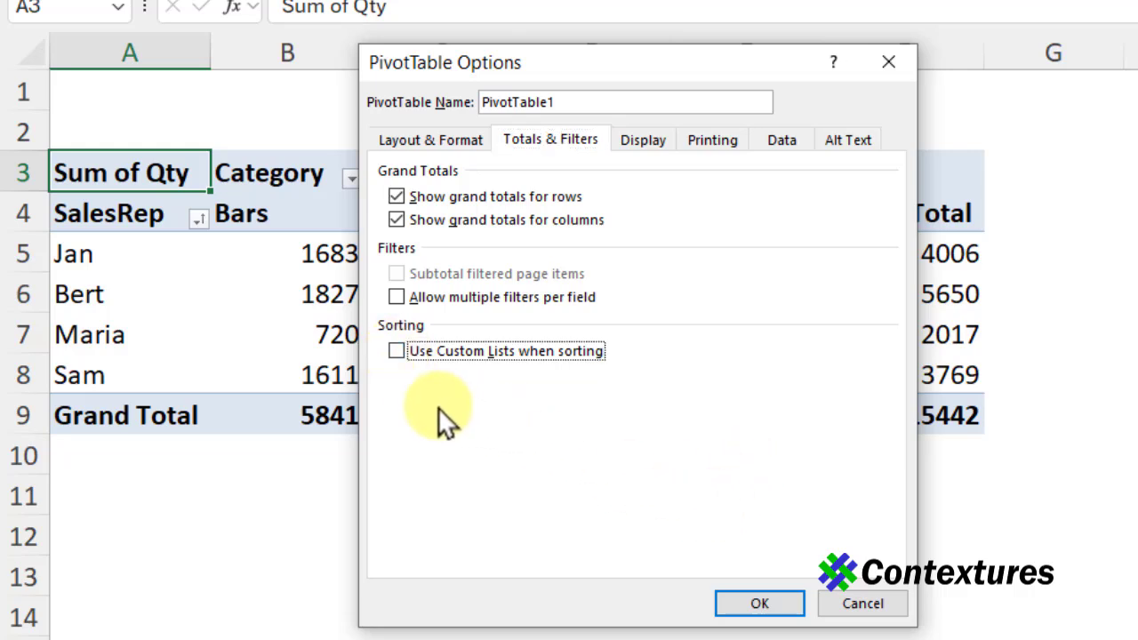
left_click(770, 602)
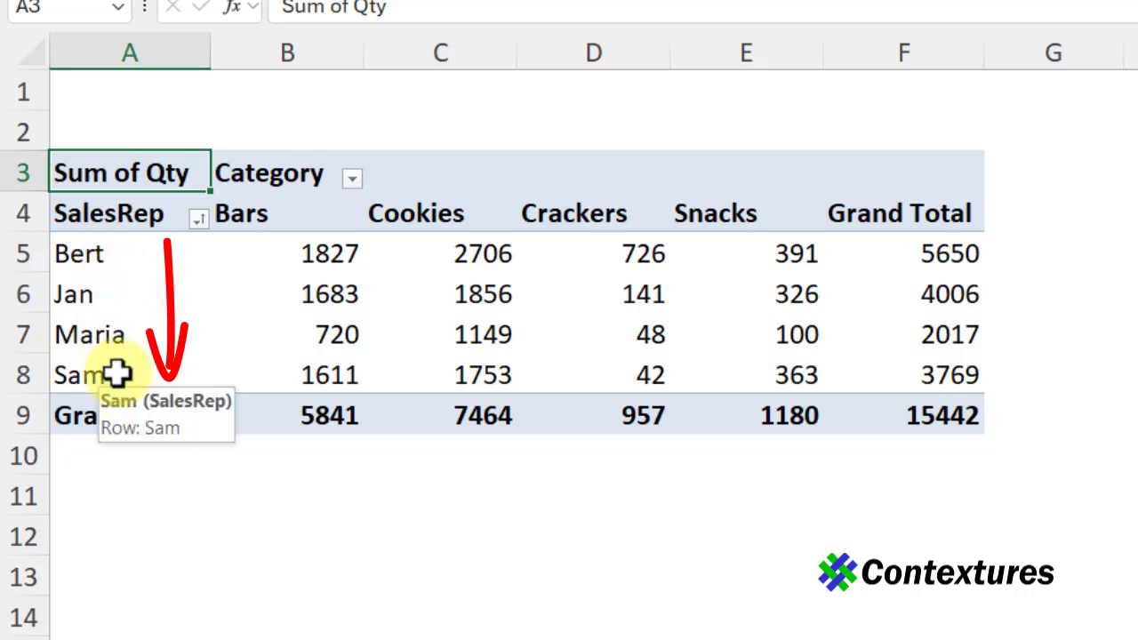
Step: Sort the sales reps from cell A5 A to Z: Bert, Jan, Maria, Sam
key("Down")
key("Down")
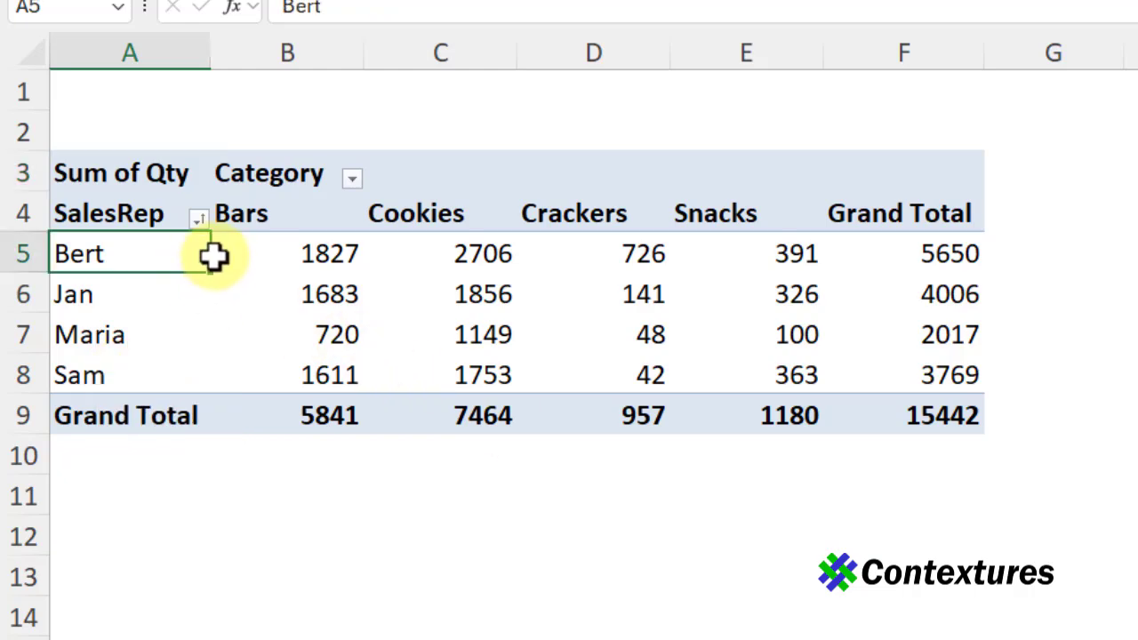
right_click(142, 260)
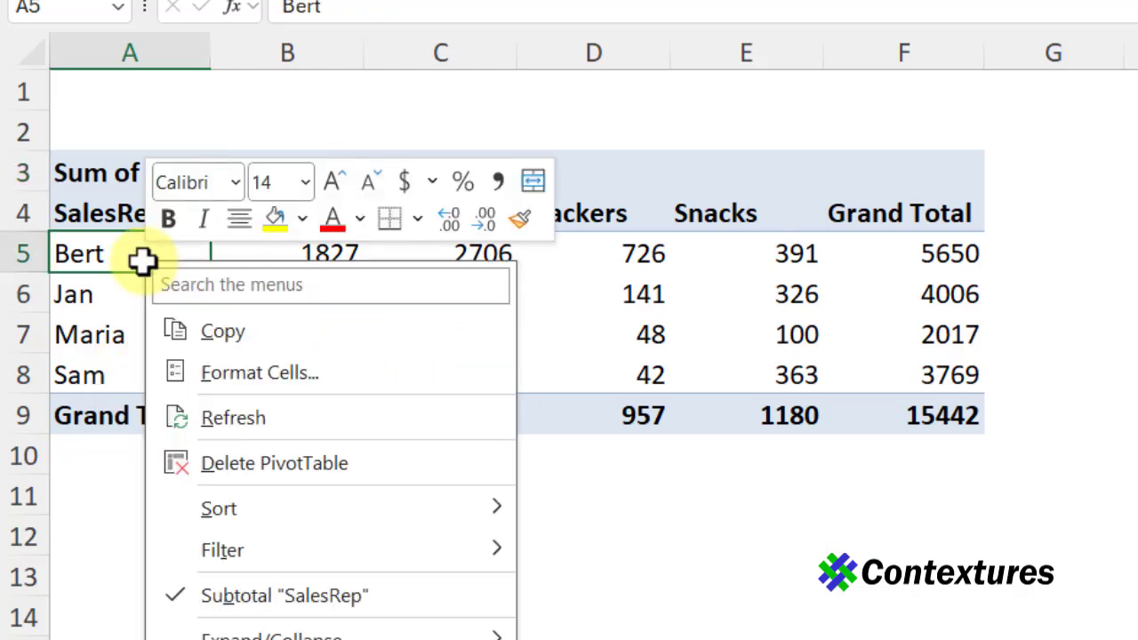
mouse_move(277, 514)
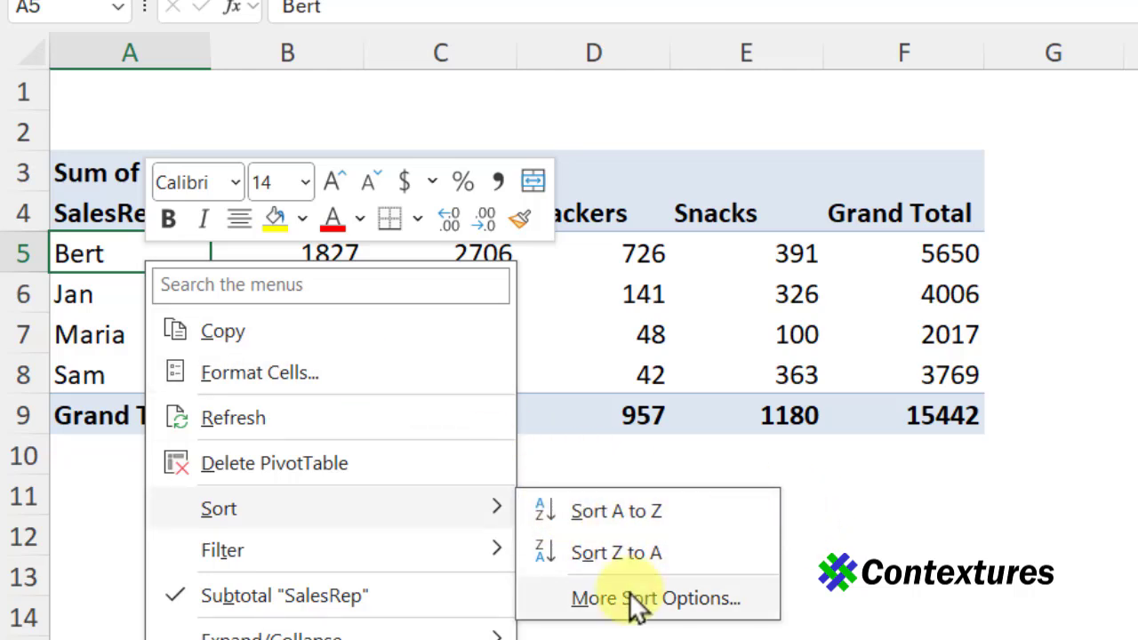
left_click(902, 587)
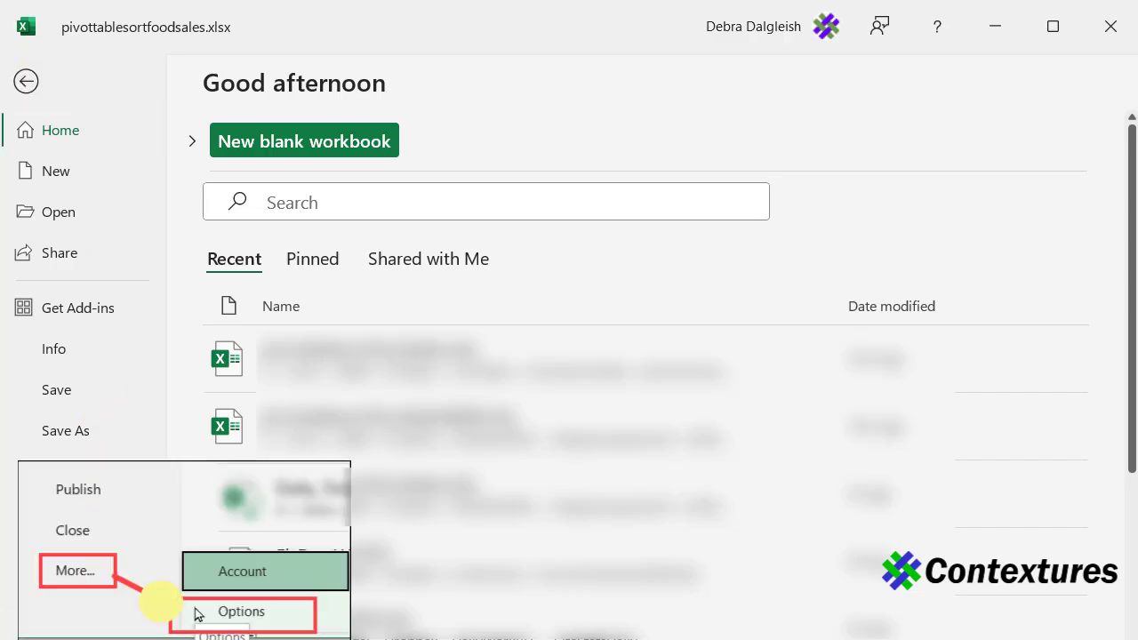
Step: Open Excel Options on the Data category
left_click(199, 612)
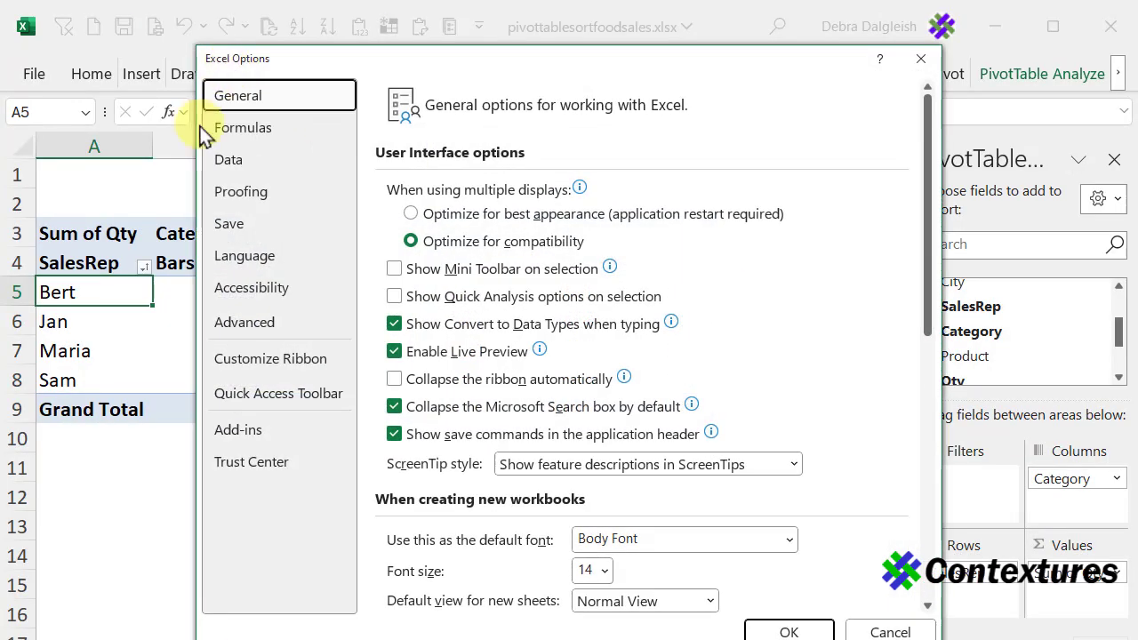
left_click(240, 169)
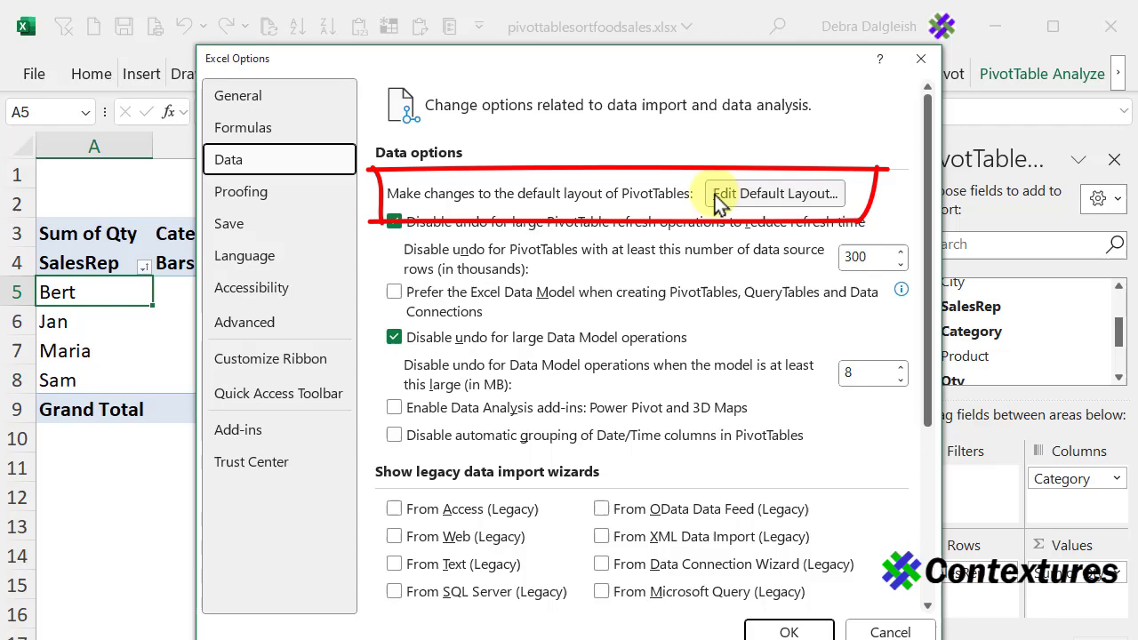
Step: Uncheck 'Use Custom Lists when sorting' in the default PivotTable layout and close all dialogs
left_click(763, 198)
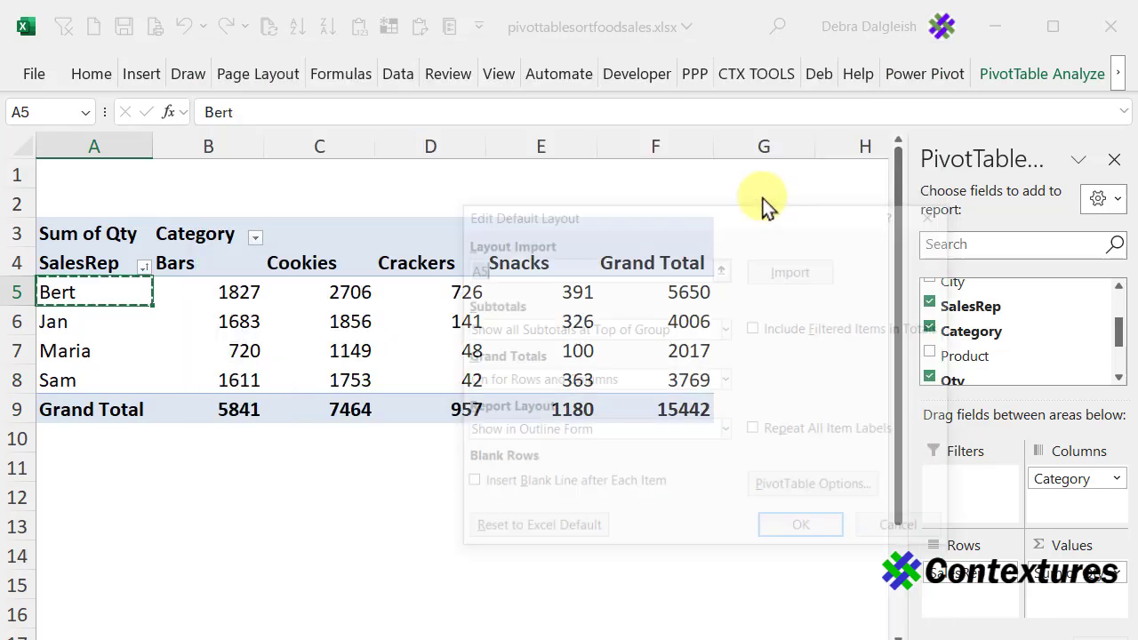
left_click(777, 490)
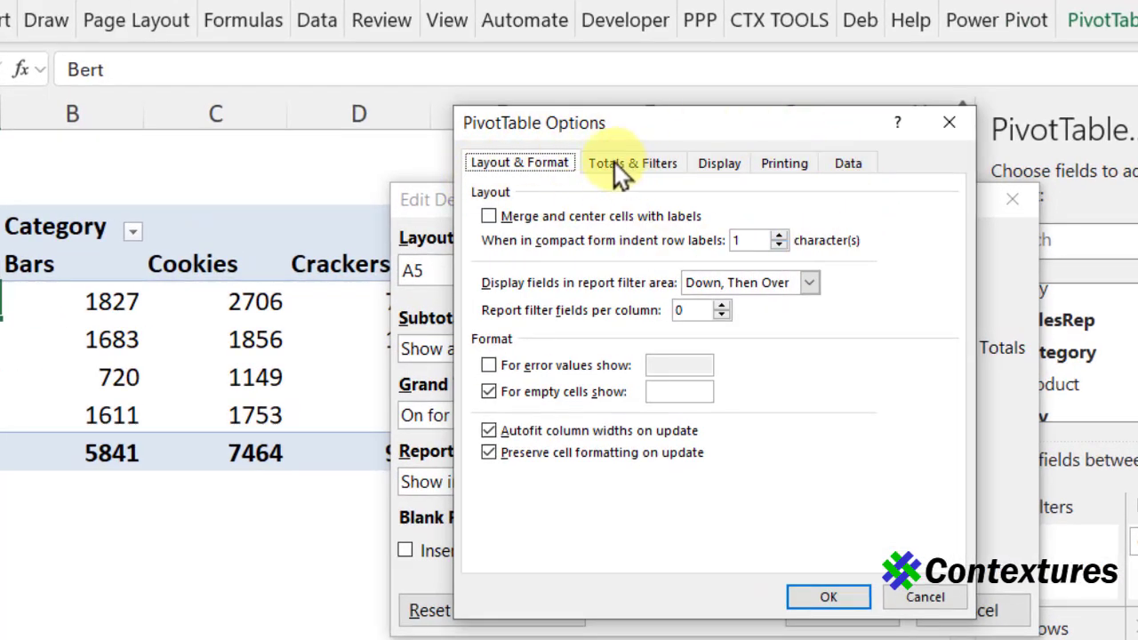
left_click(620, 169)
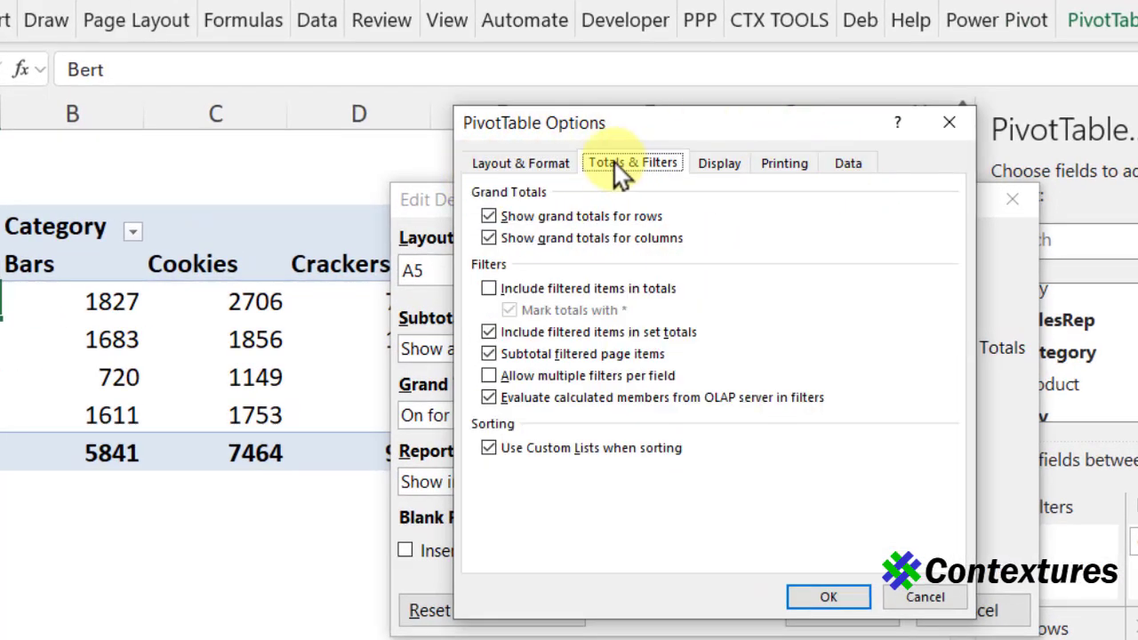
left_click(489, 450)
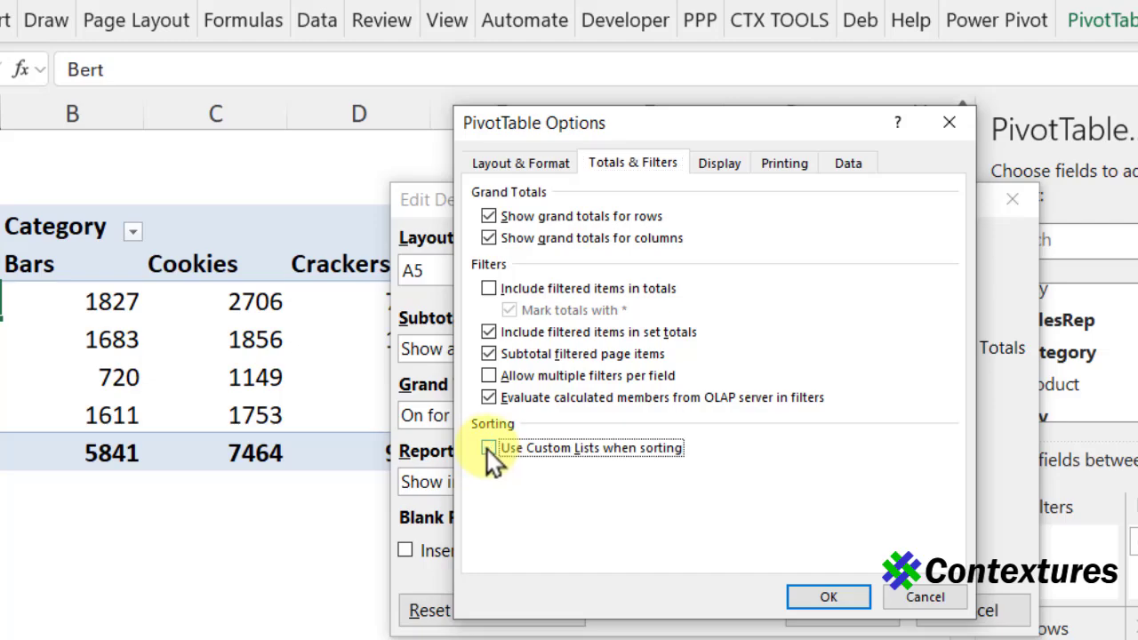
left_click(818, 599)
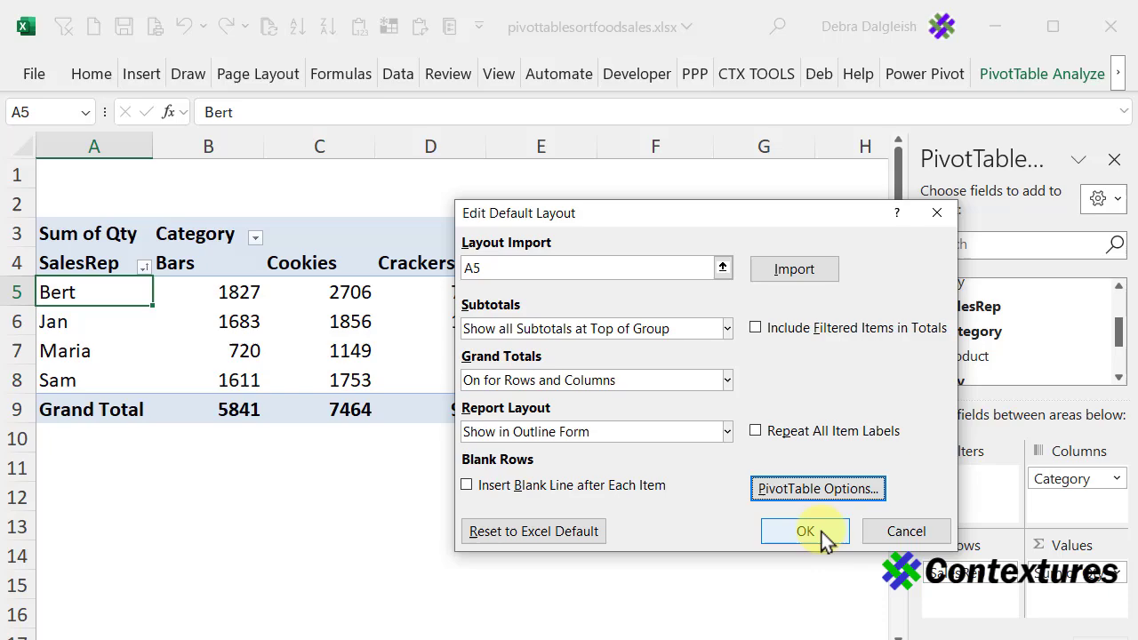
left_click(823, 533)
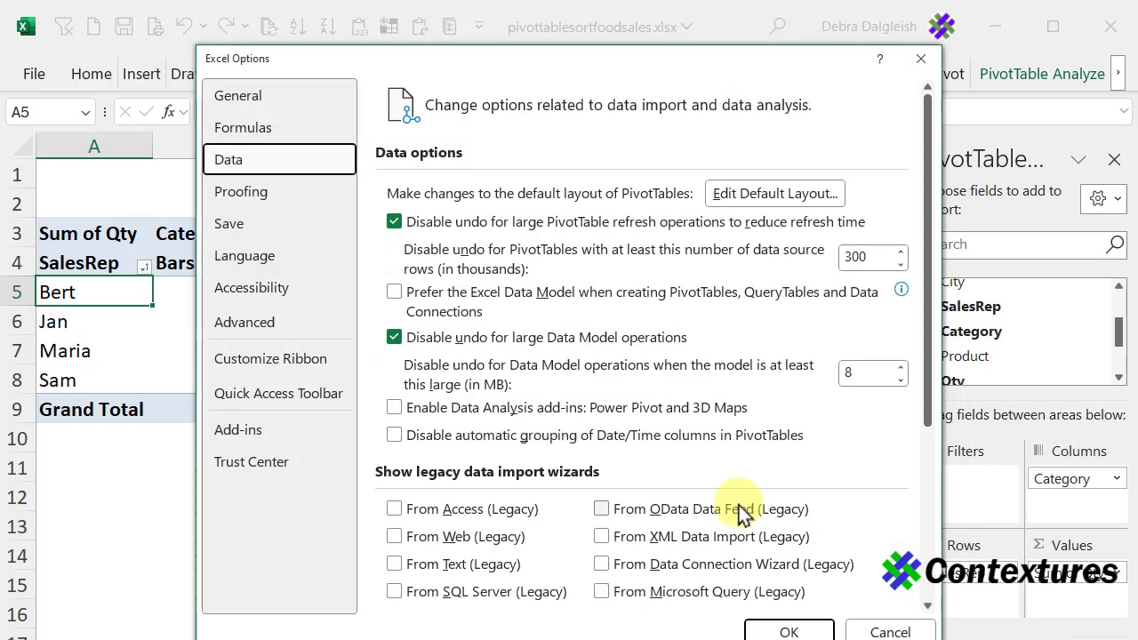
left_click(787, 626)
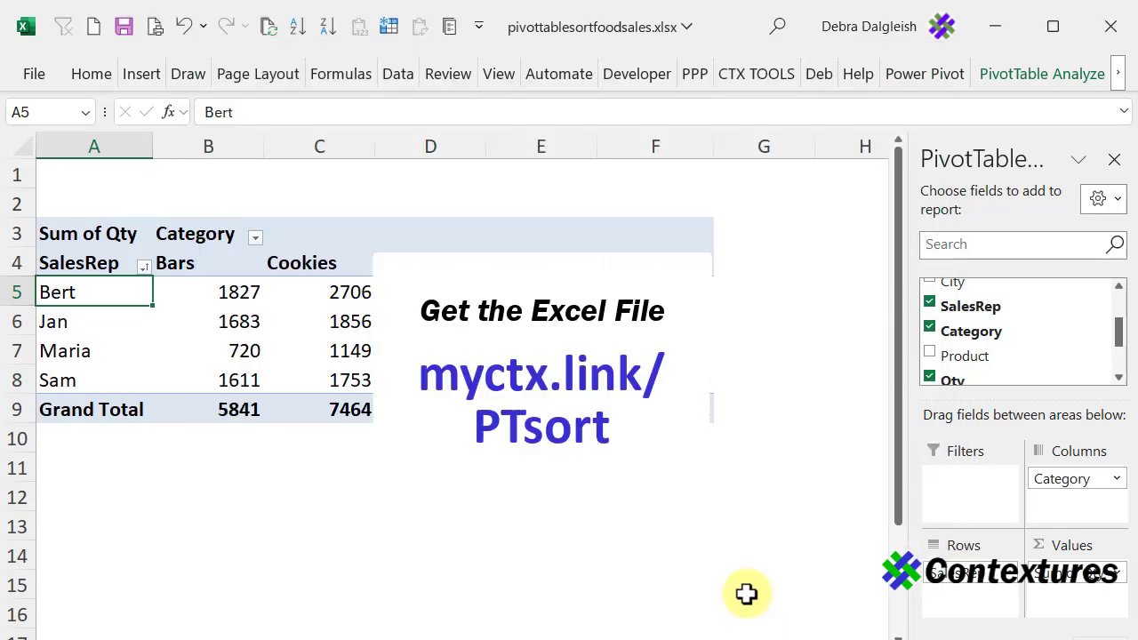